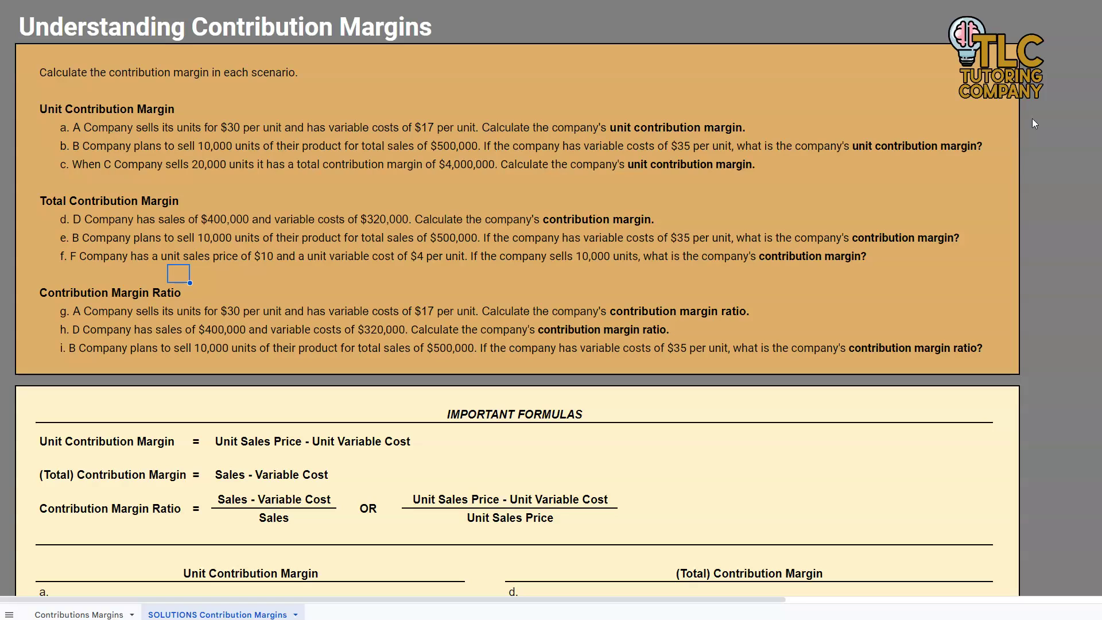
Highlight the Unit and Total Contribution Margin problem blocks, then clear the selection
click(45, 201)
drag(58, 253, 953, 262)
click(62, 163)
drag(43, 110, 974, 170)
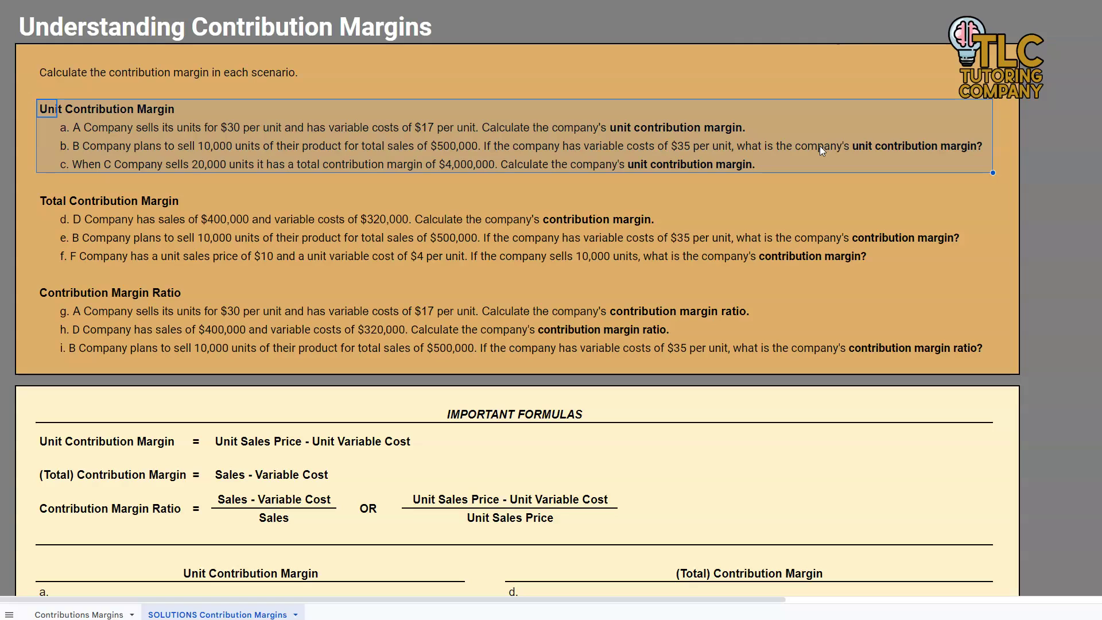
drag(38, 193, 968, 264)
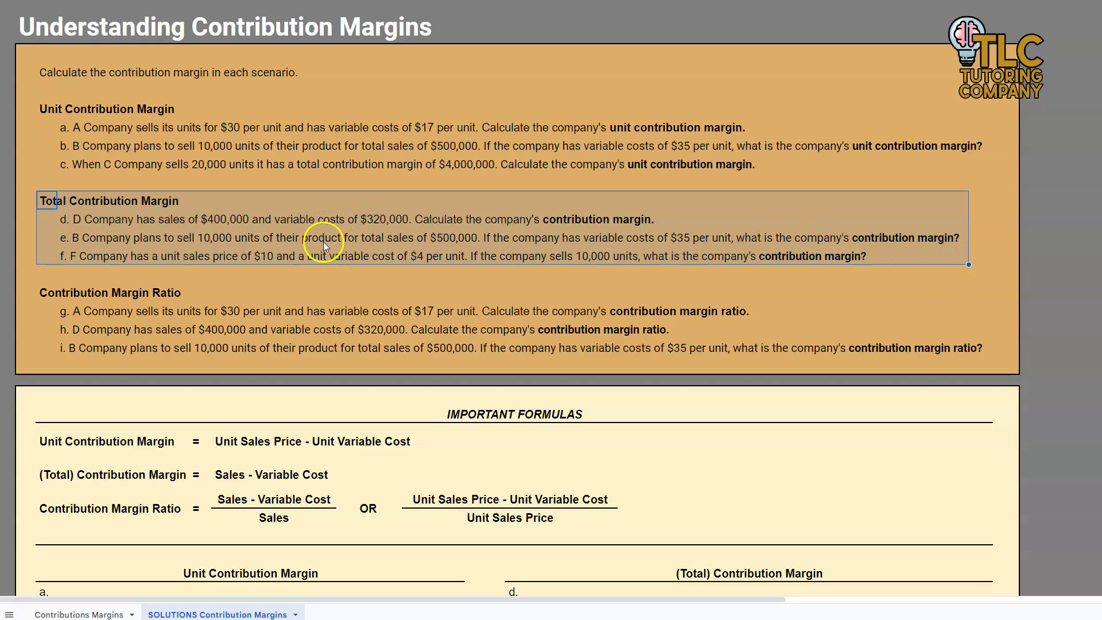
click(302, 267)
scroll(227, 239, down, 5)
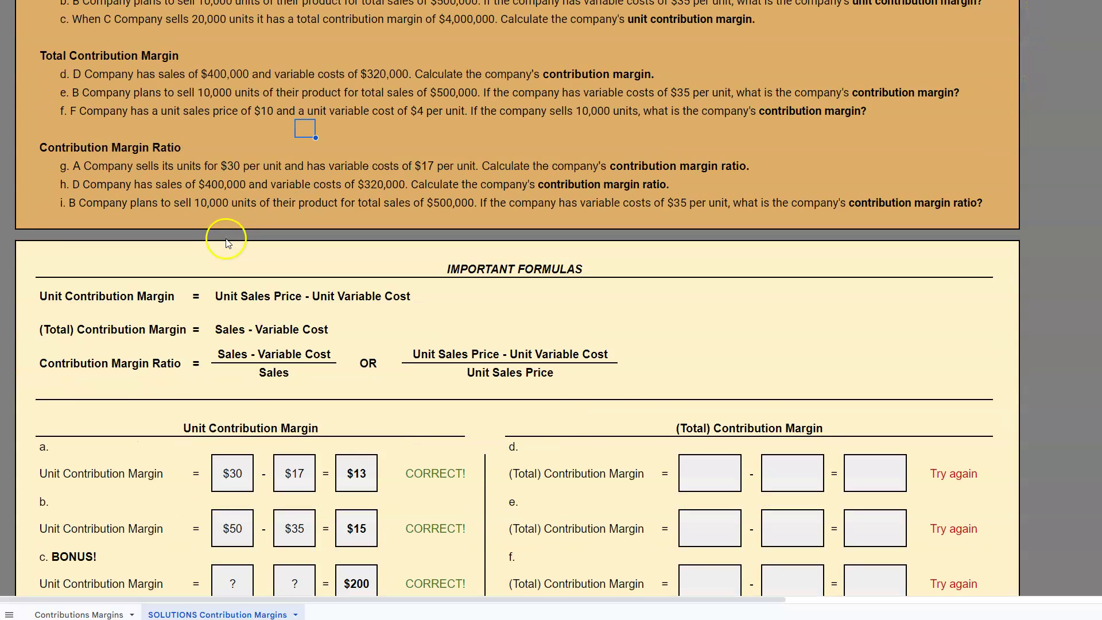
scroll(232, 237, up, 5)
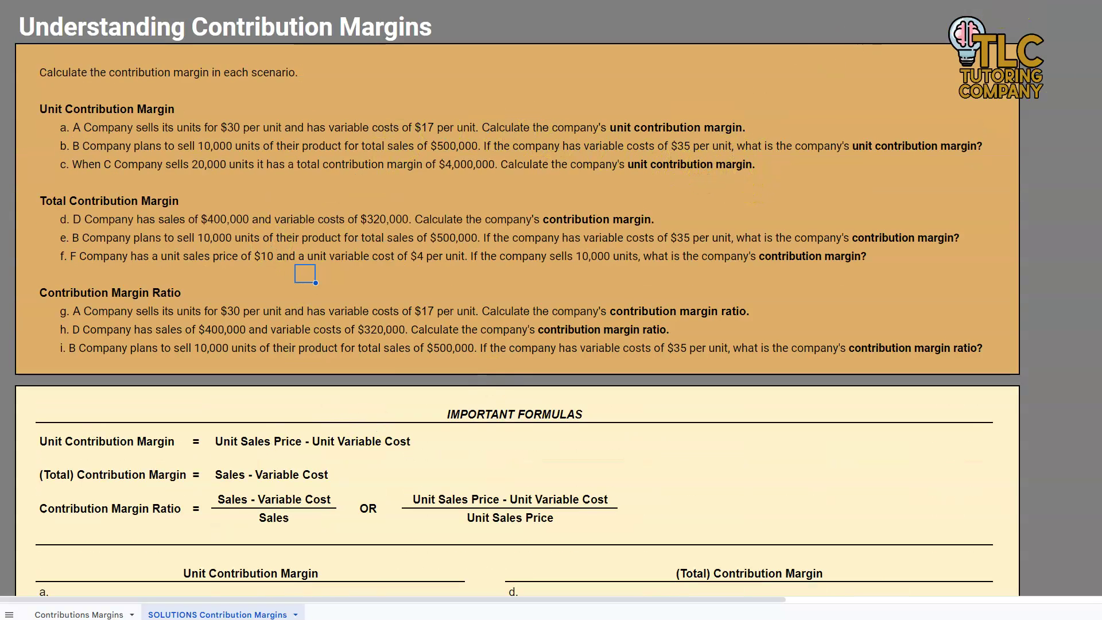
Move the tutoring website window off the spreadsheet and reselect the Total Contribution Margin heading
key(alt+Tab)
drag(947, 20, 559, 22)
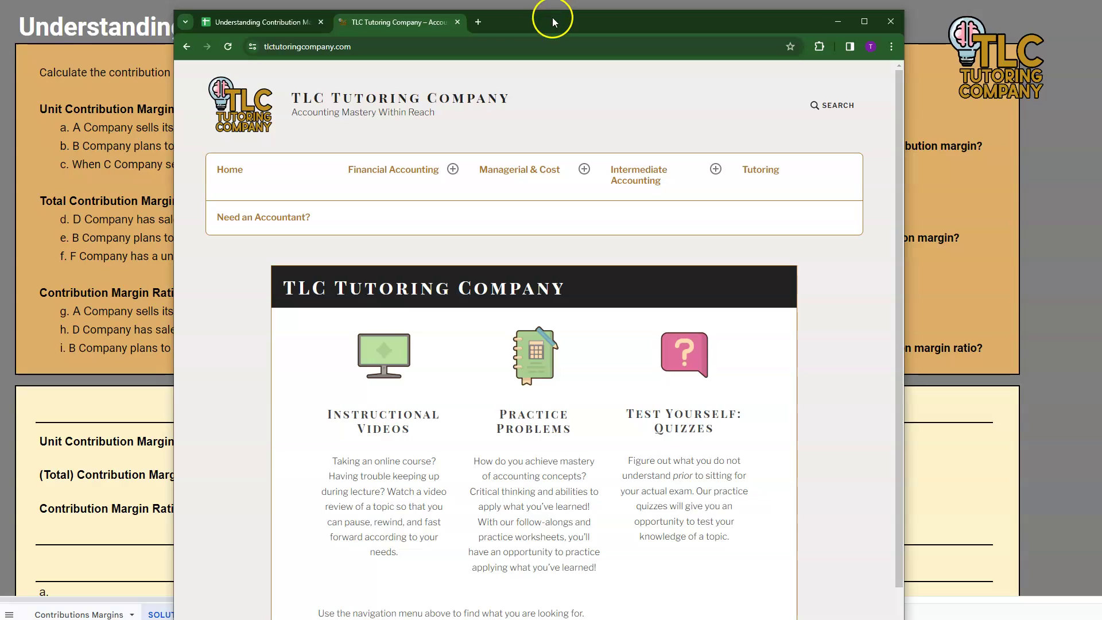
drag(552, 17, 1101, 19)
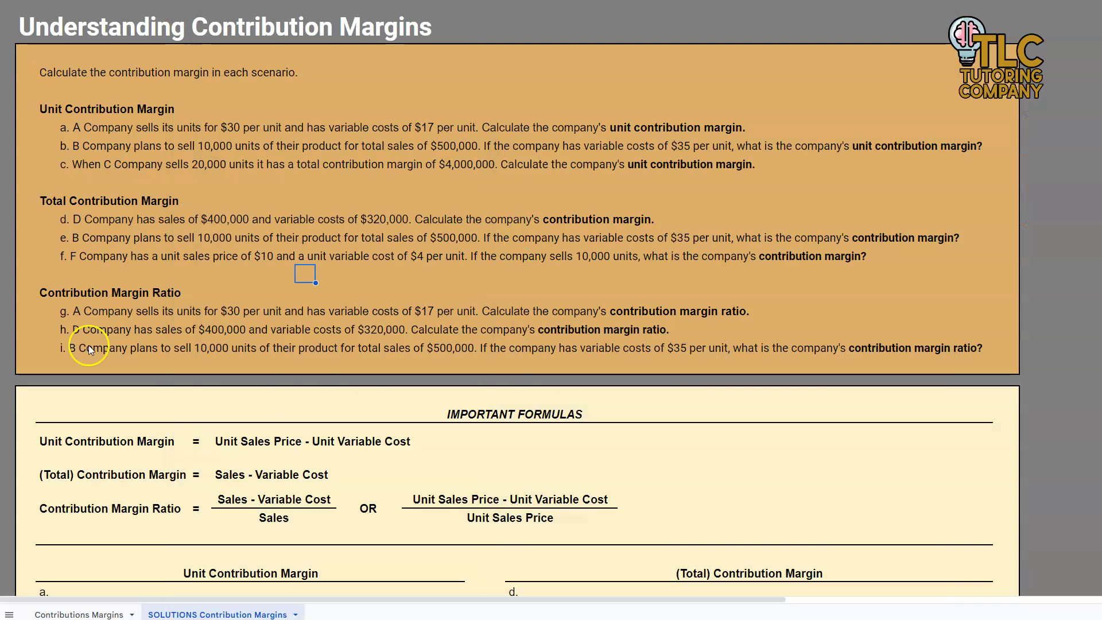
click(222, 236)
click(44, 200)
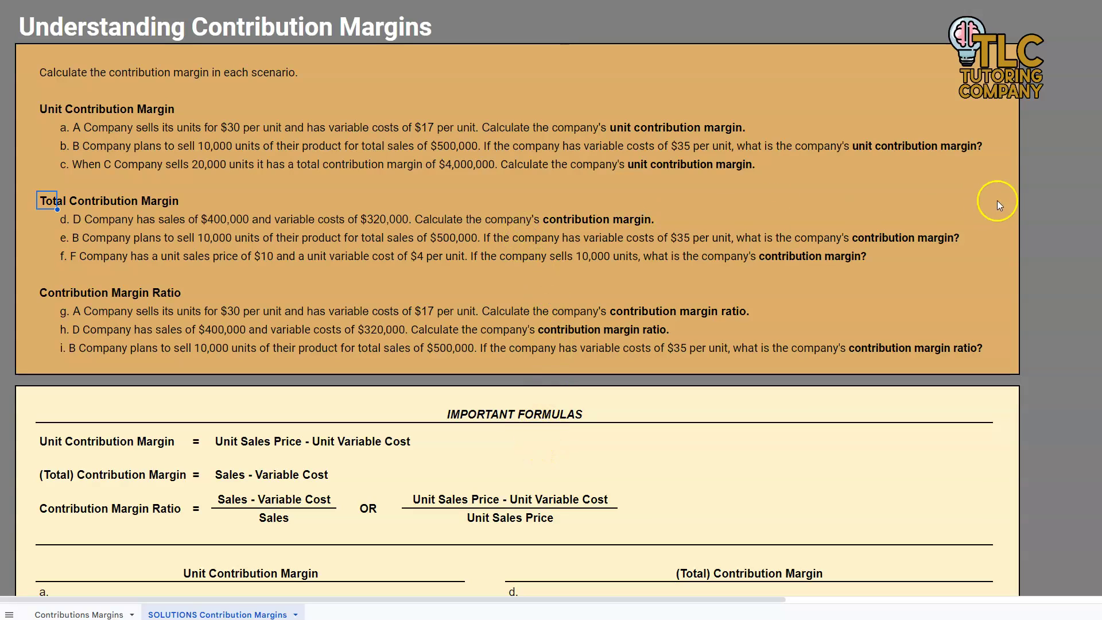
Enter 'Sales' and '-Variable Cost' in the empty column beside the problem panel
click(1063, 109)
text(Sales)
key(Return)
text(-V)
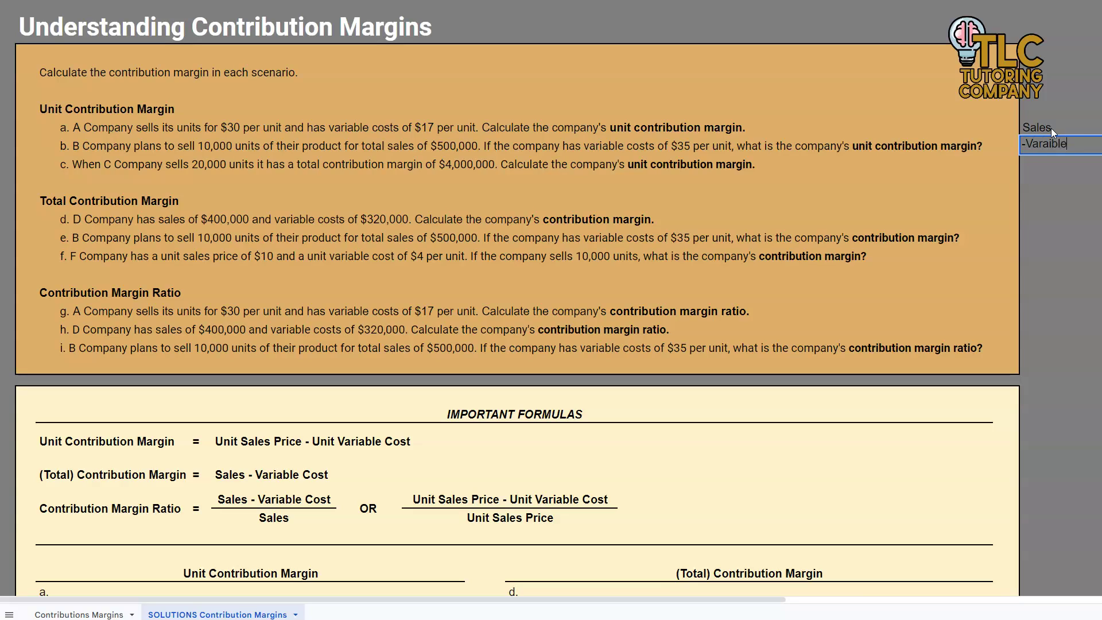
text(ariable Cost)
key(Return)
click(1045, 147)
click(980, 309)
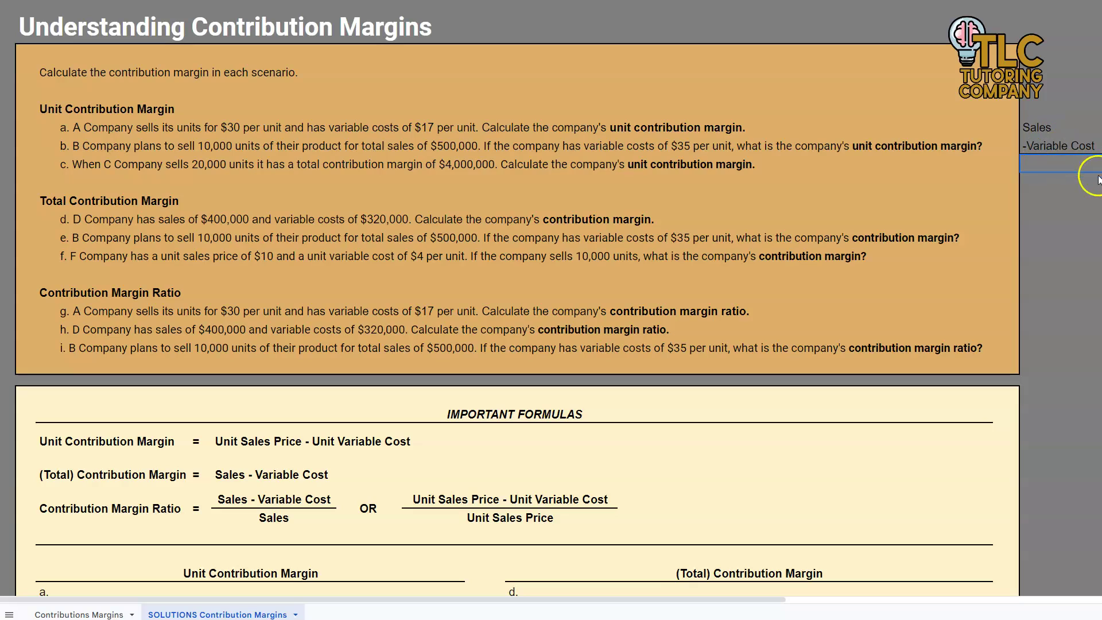
Add 'Cont. Margin', '-Fixed Costs' and 'Operating prof.' below '-Variable Cost'
click(1079, 167)
text(Cont. Margin)
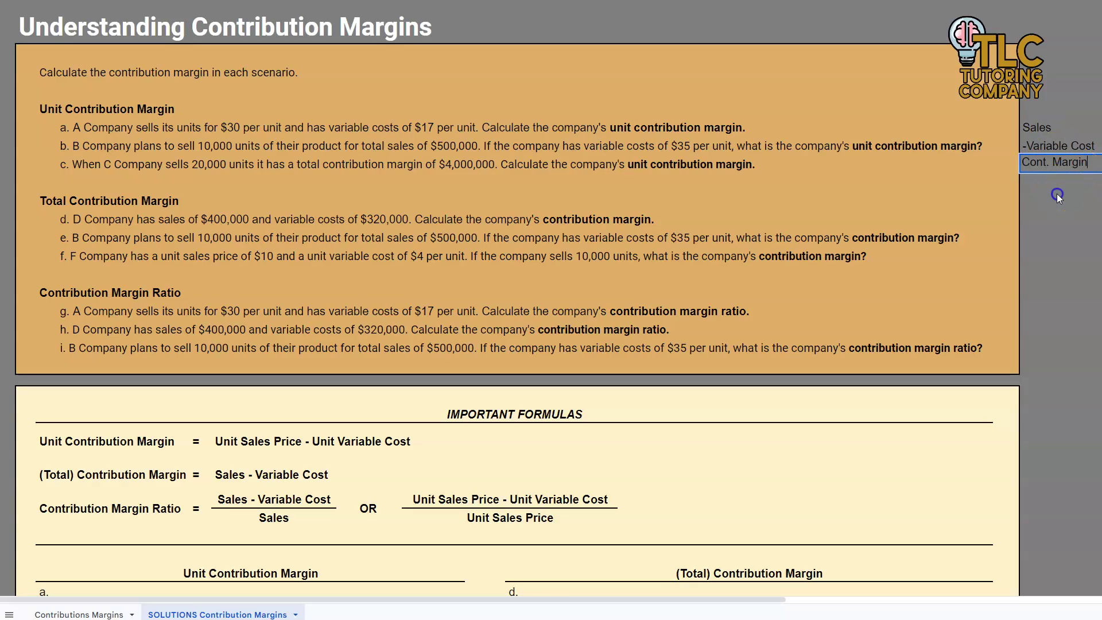
key(Return)
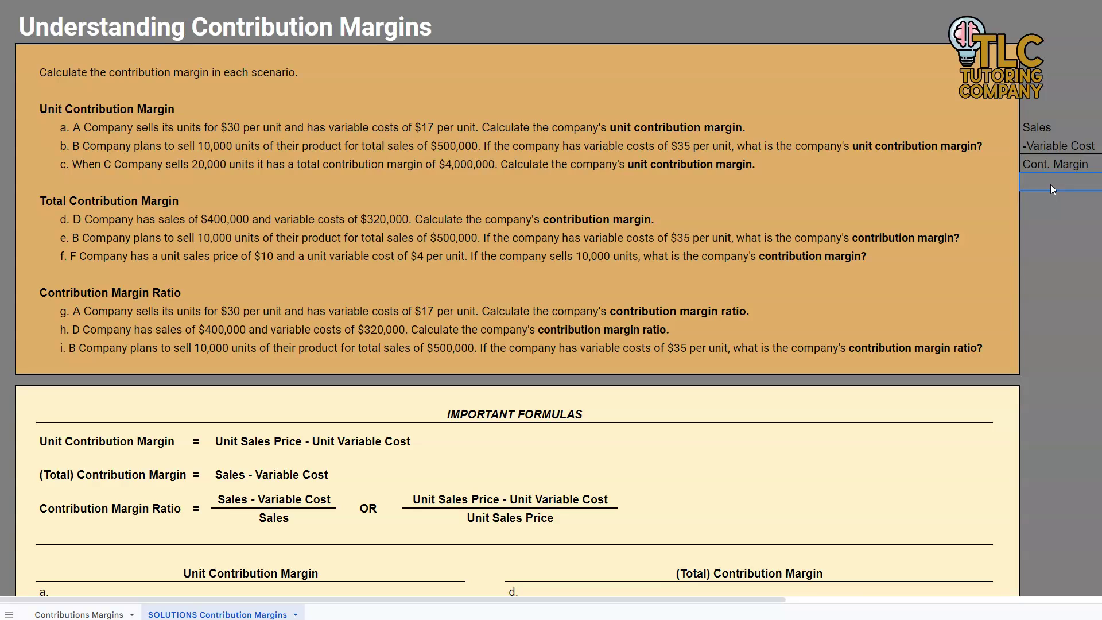
text(Fixed Costs)
click(1024, 181)
text(-)
key(Return)
text(Operating)
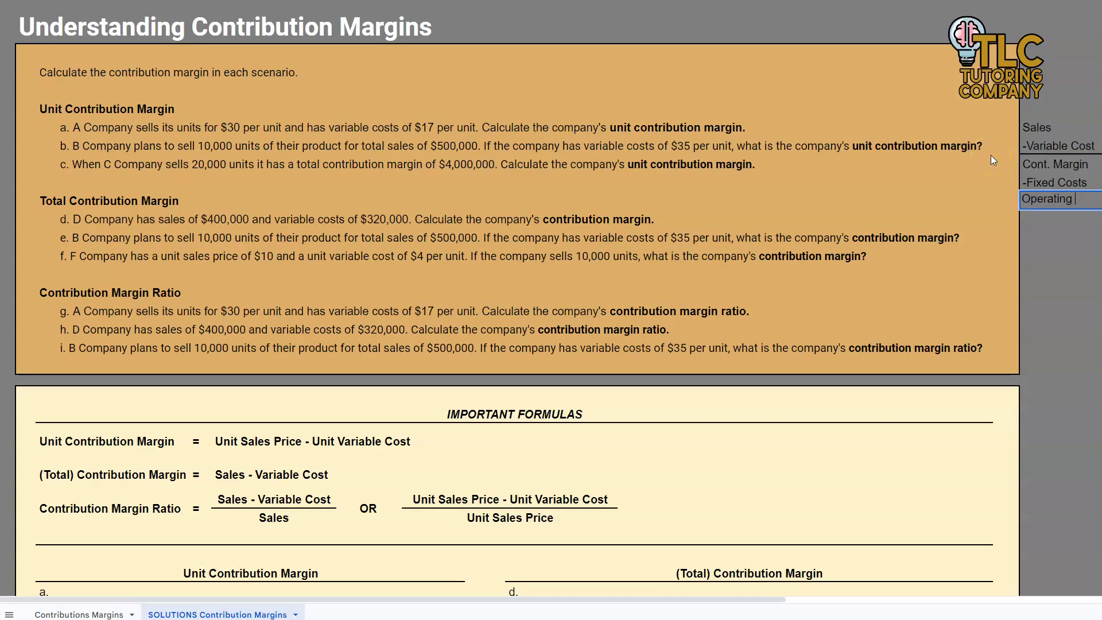
text( prof.)
click(1069, 259)
click(1023, 176)
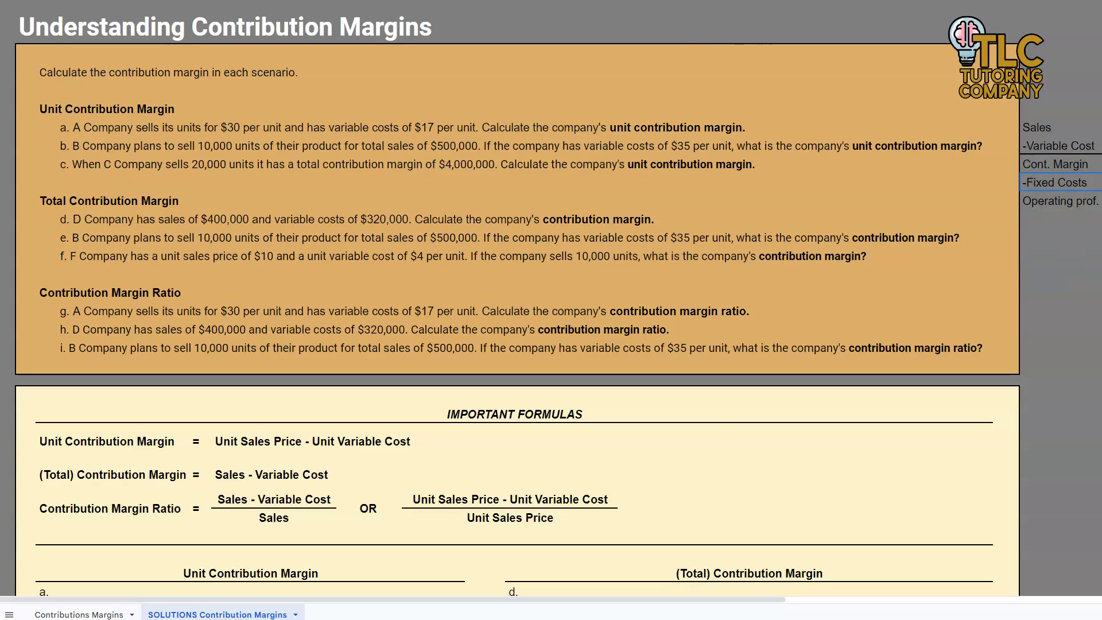
click(1034, 134)
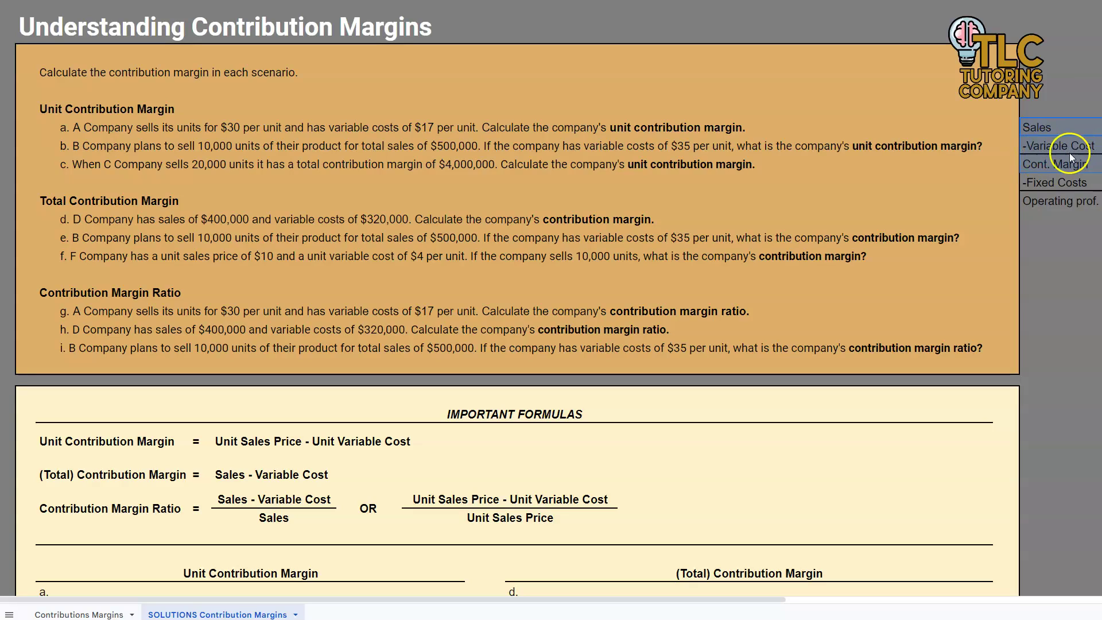
click(1040, 167)
click(1036, 182)
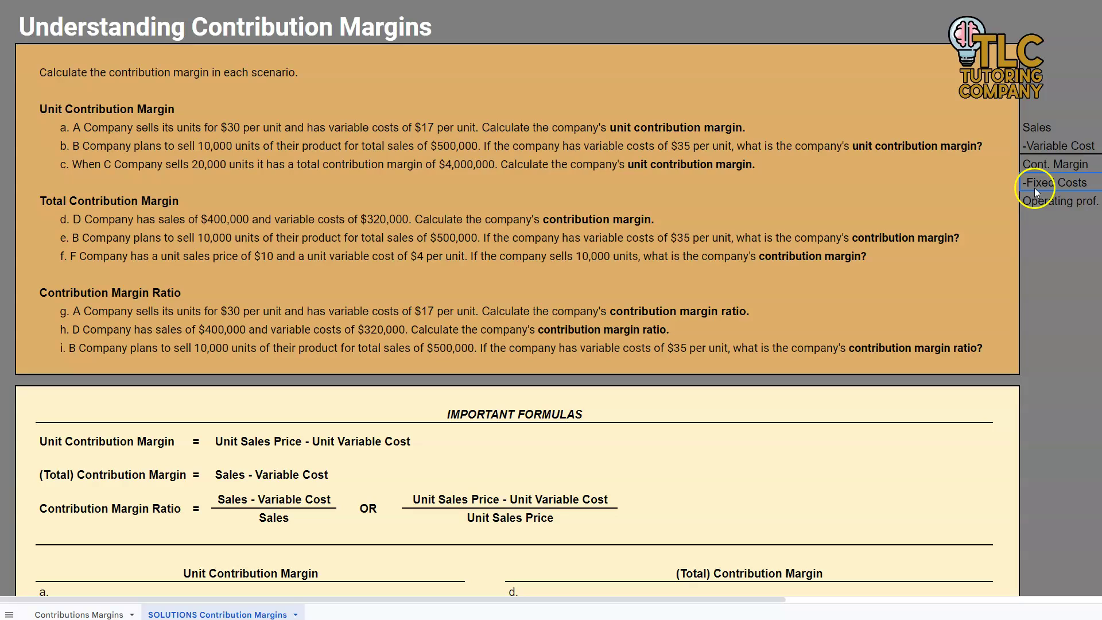
click(1033, 201)
click(351, 162)
drag(7, 108, 7, 182)
Hide the Unit Contribution Margin rows and the Contribution Margin Ratio rows
right_click(8, 182)
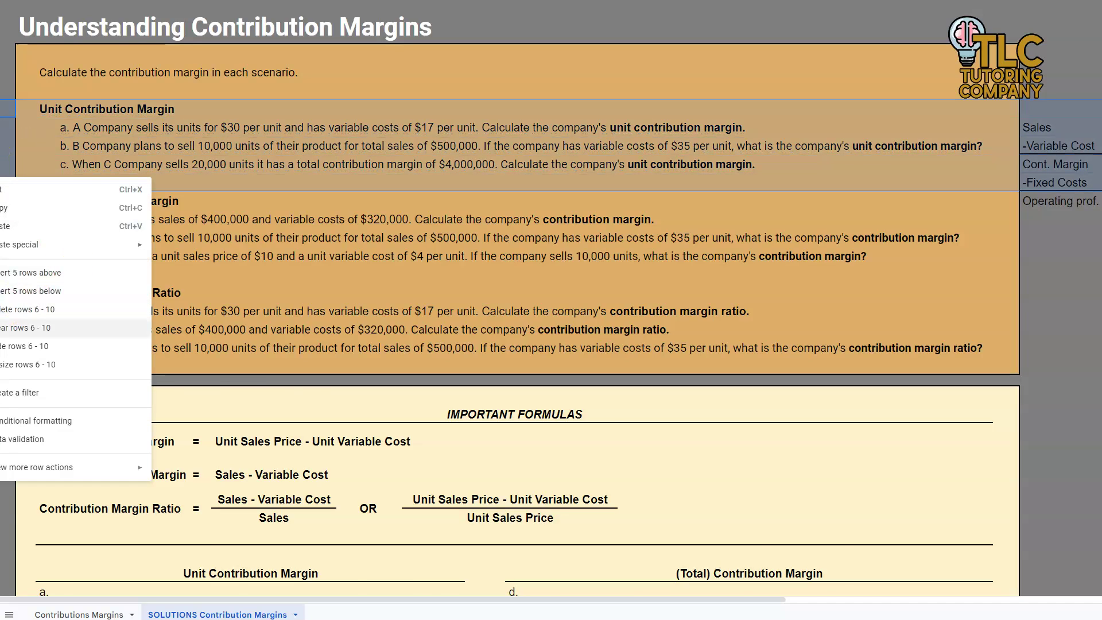
click(23, 346)
drag(8, 200, 8, 255)
right_click(7, 235)
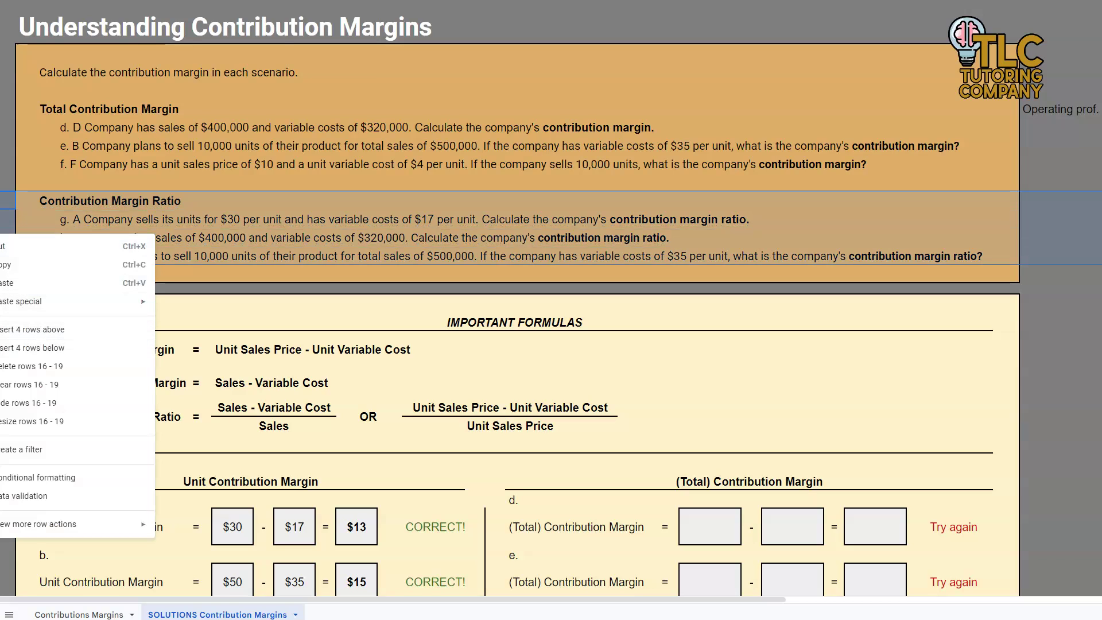
click(26, 403)
click(453, 146)
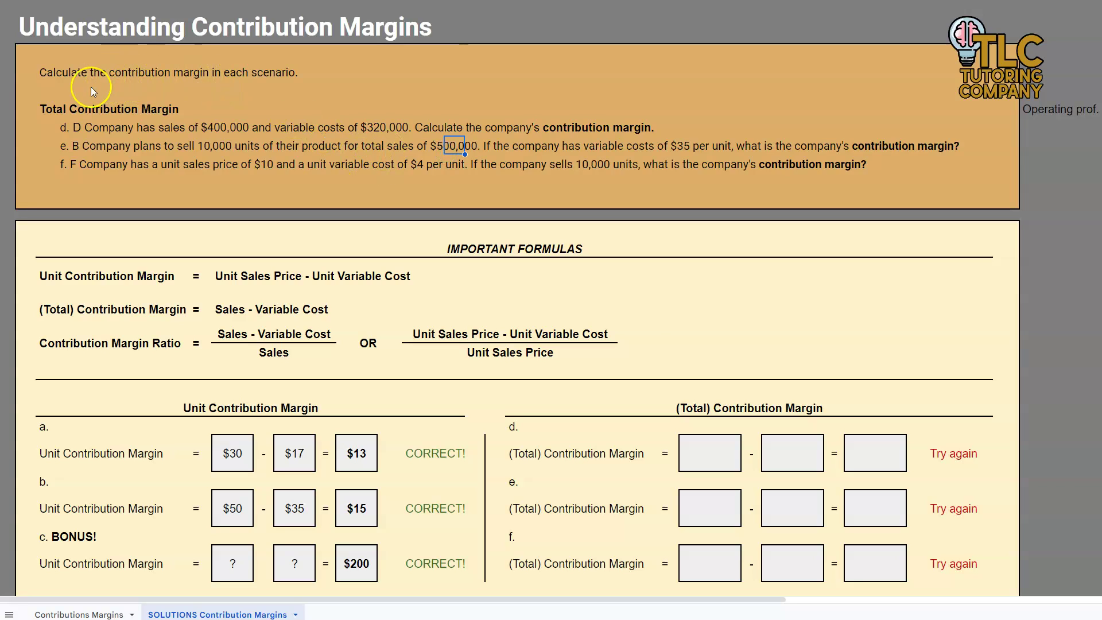
click(705, 451)
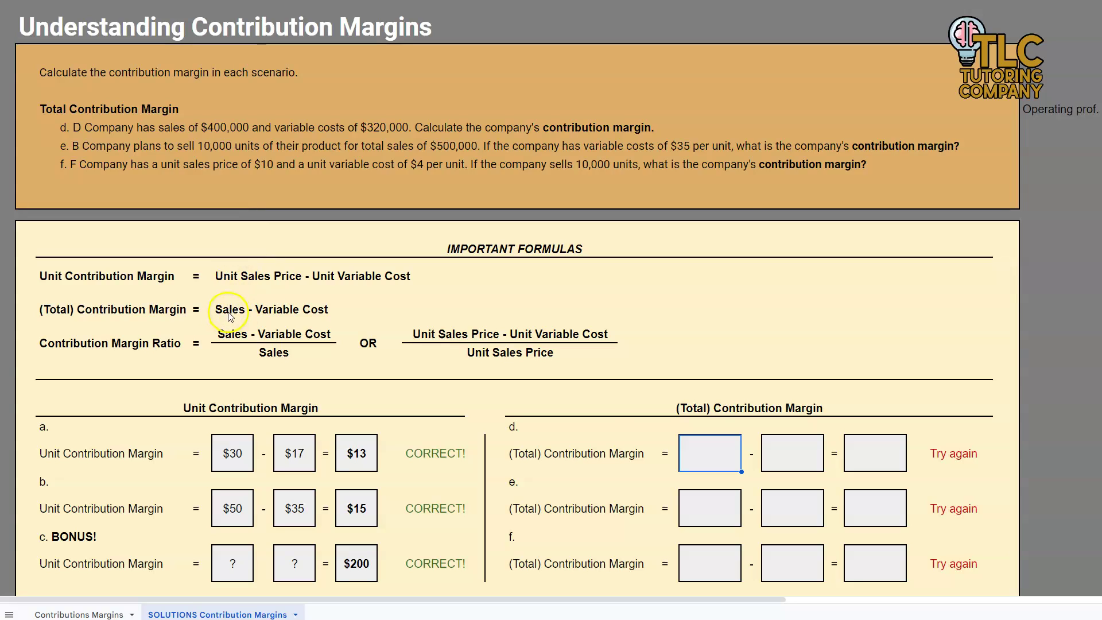
click(726, 453)
text(400000)
key(Return)
click(777, 449)
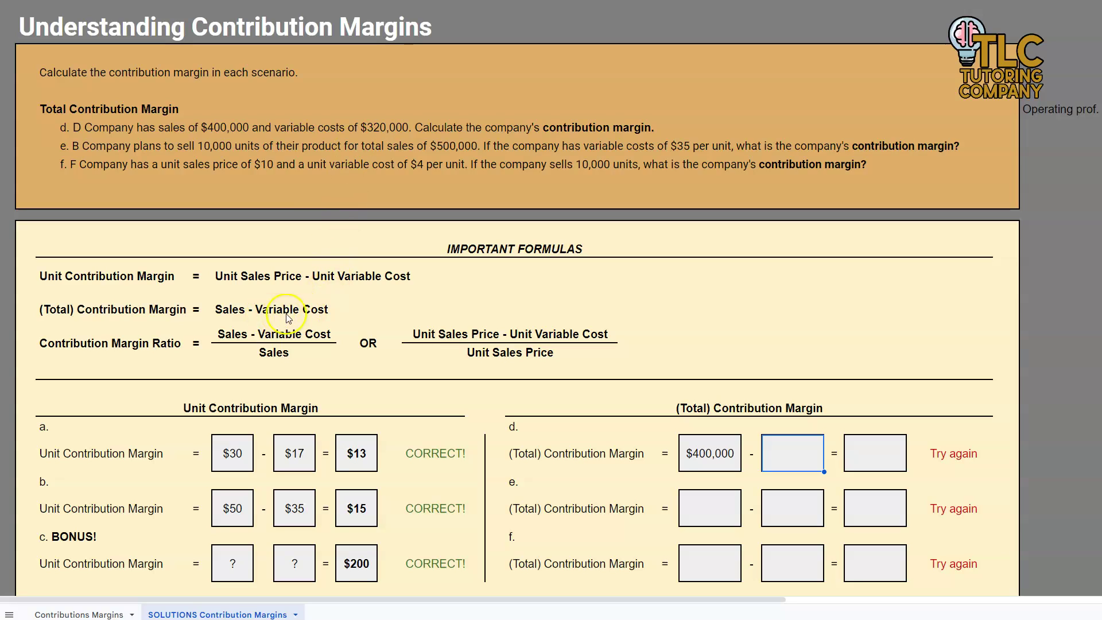
text(320000)
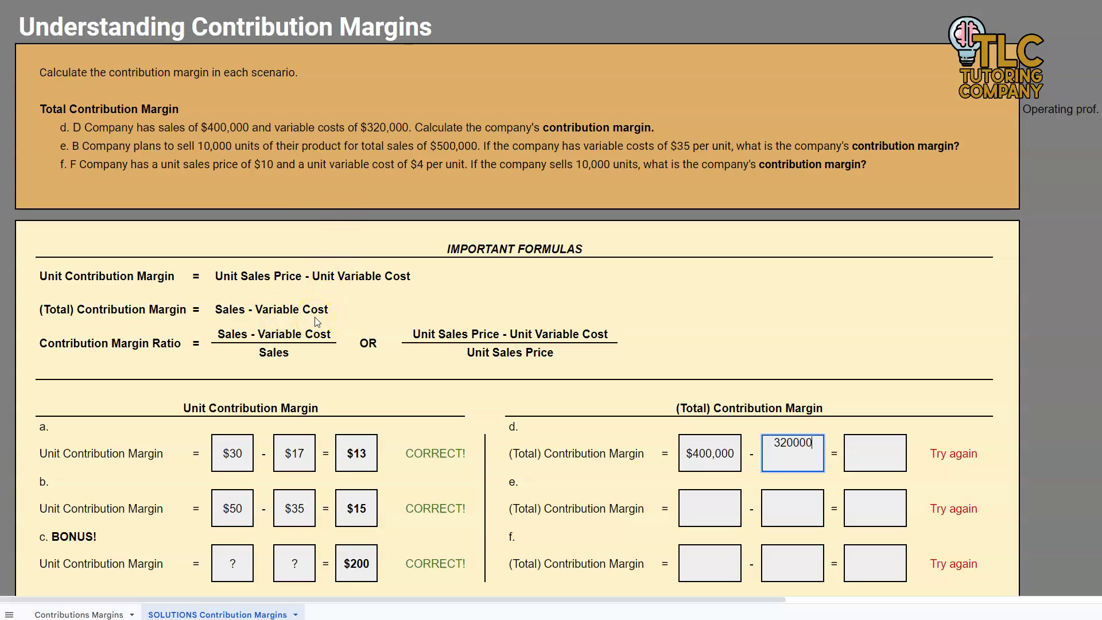
key(Return)
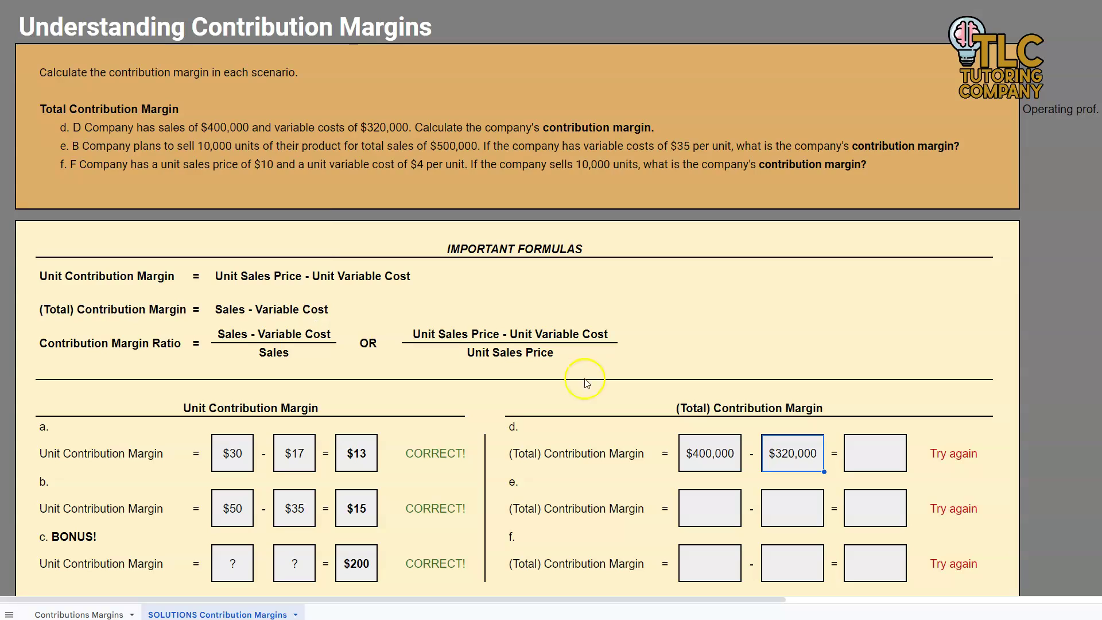
click(870, 453)
text(8)
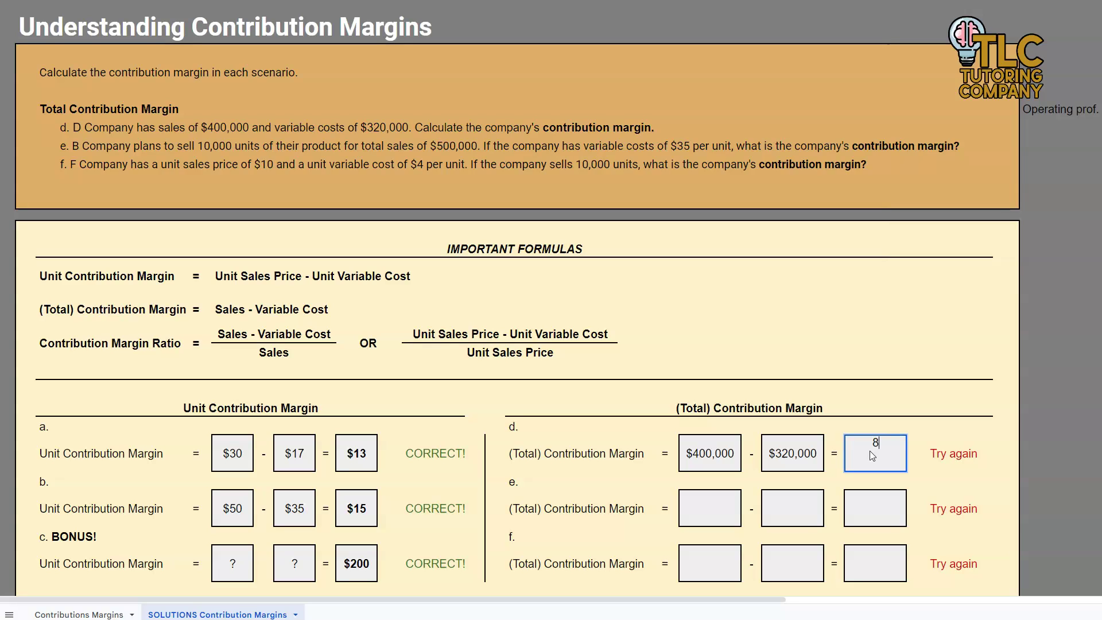
text(00)
key(BackSpace)
key(BackSpace)
key(BackSpace)
text(=400000-320000)
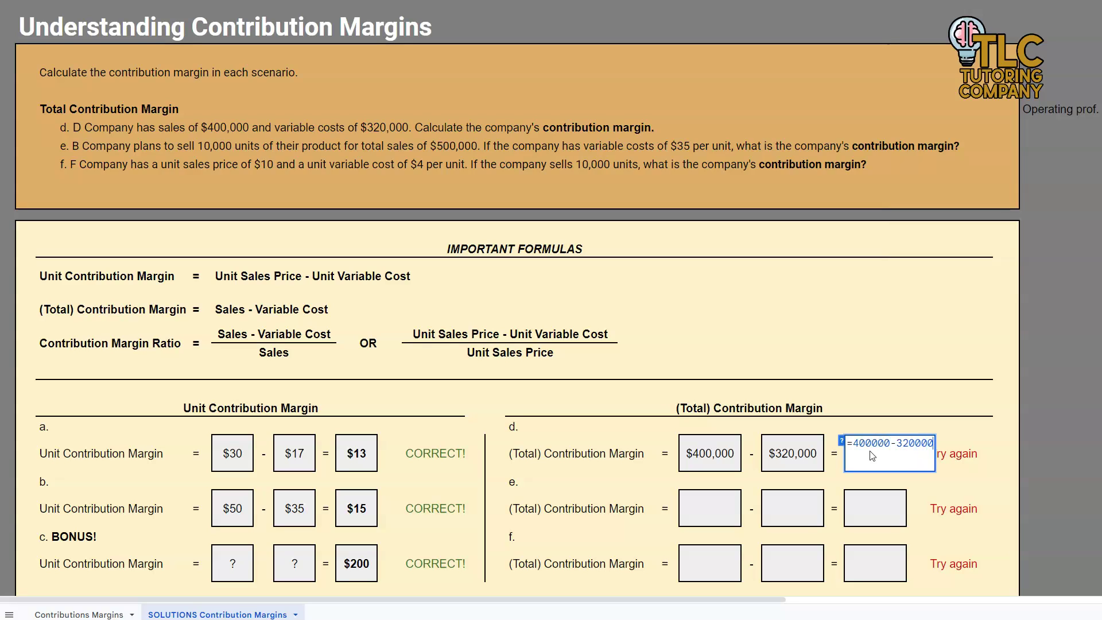
key(Return)
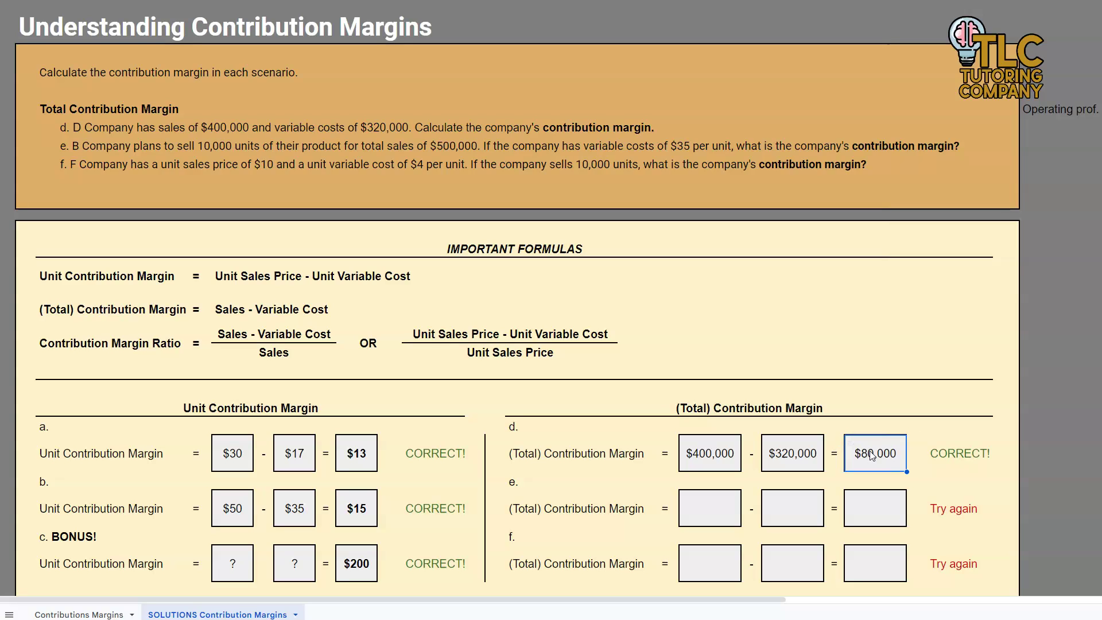